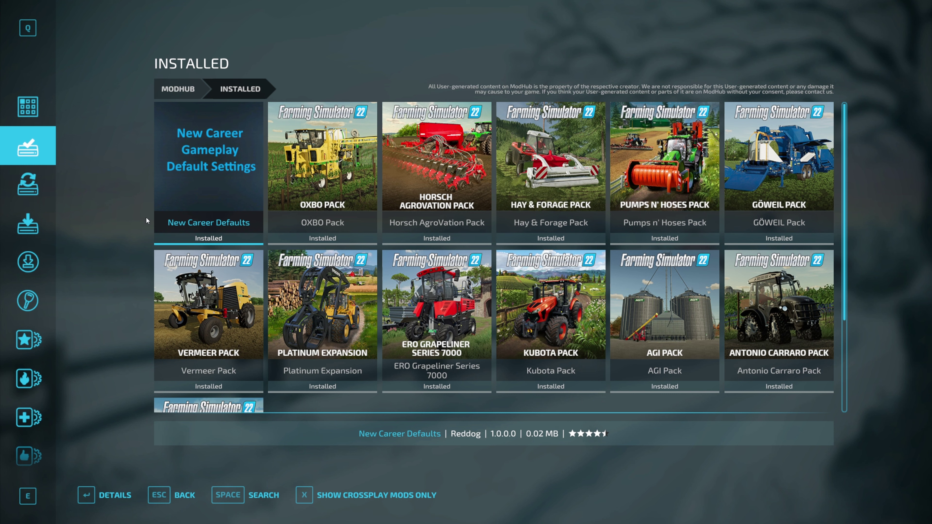
Read the details of the installed New Career Defaults mod and return to the main menu.
{"action": "left_click", "coordinate": [188, 173]}
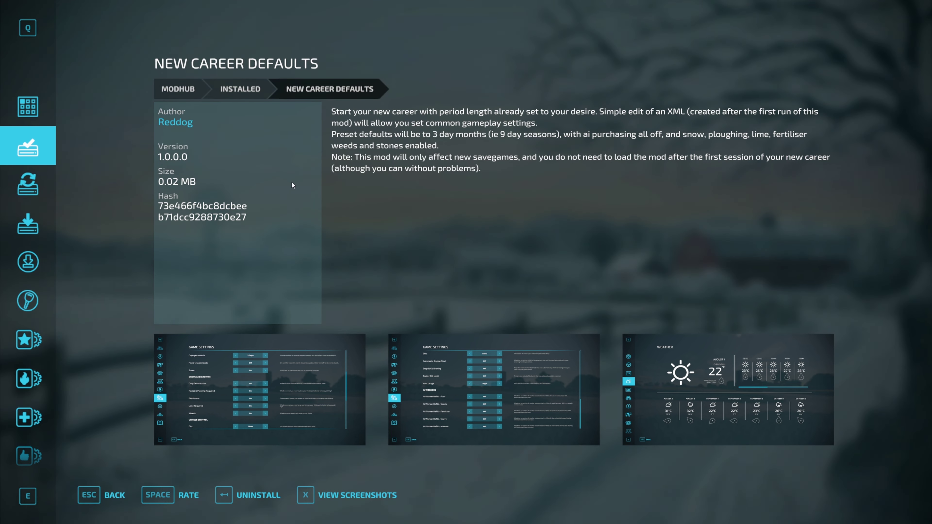
{"action": "key", "text": "Escape"}
{"action": "key", "text": "Escape"}
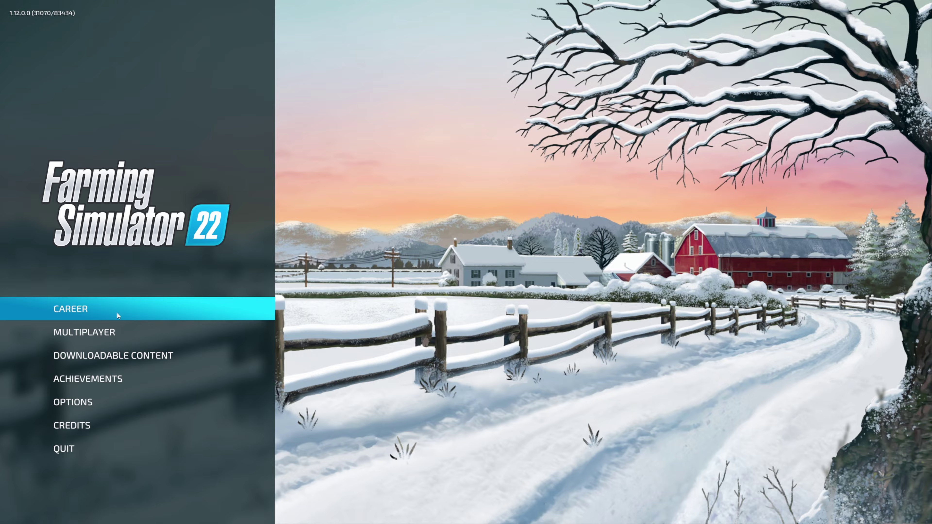
Start a new Farm-Manager career on the Elmcreek map with all listed mods and DLC active, accepting the preset character.
{"action": "left_click", "coordinate": [117, 313]}
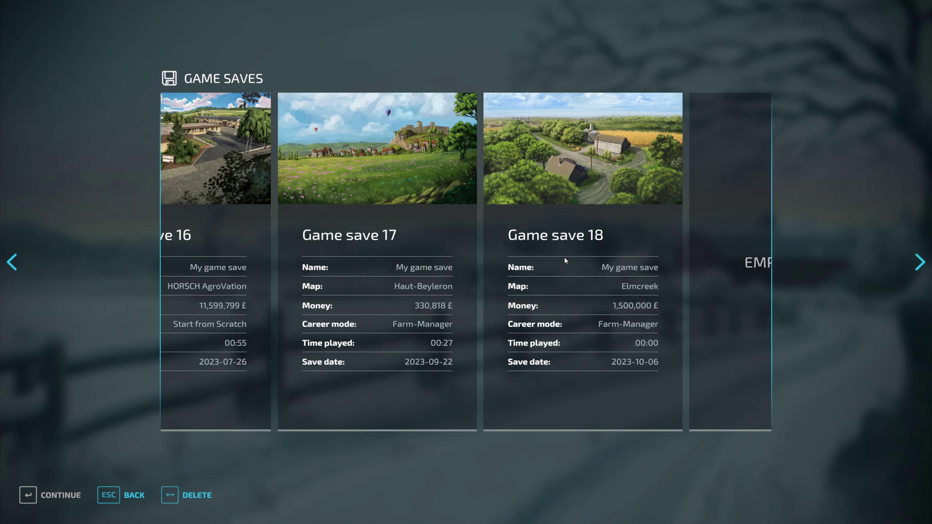
{"action": "left_click", "coordinate": [490, 292]}
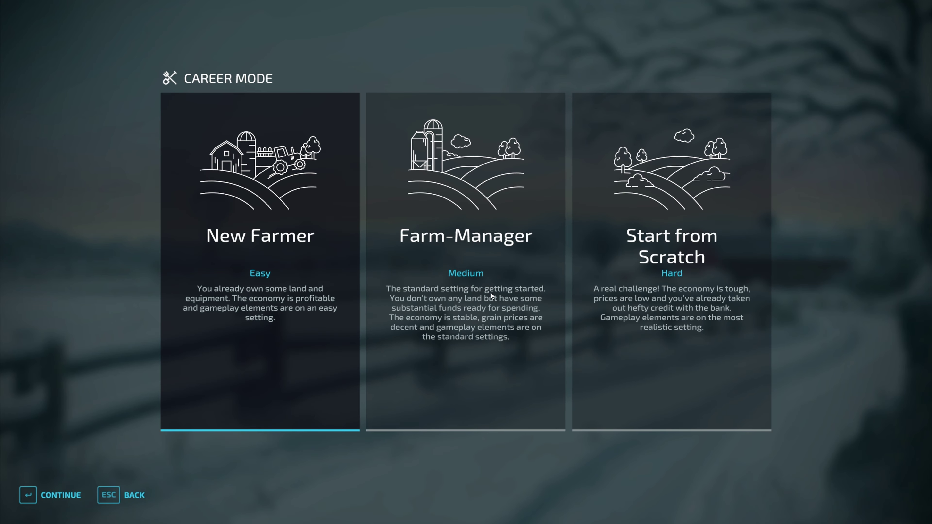
{"action": "left_click", "coordinate": [475, 296]}
{"action": "left_click", "coordinate": [63, 496]}
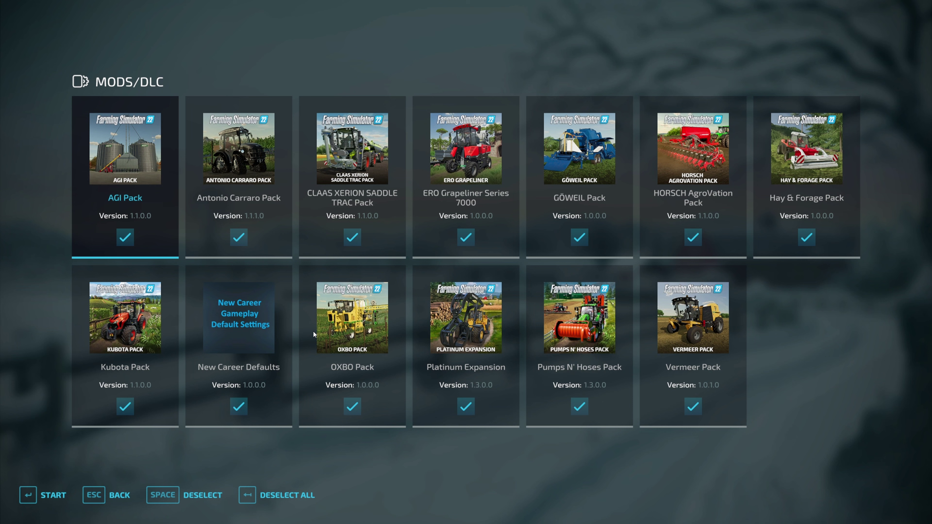
{"action": "key", "text": "Return"}
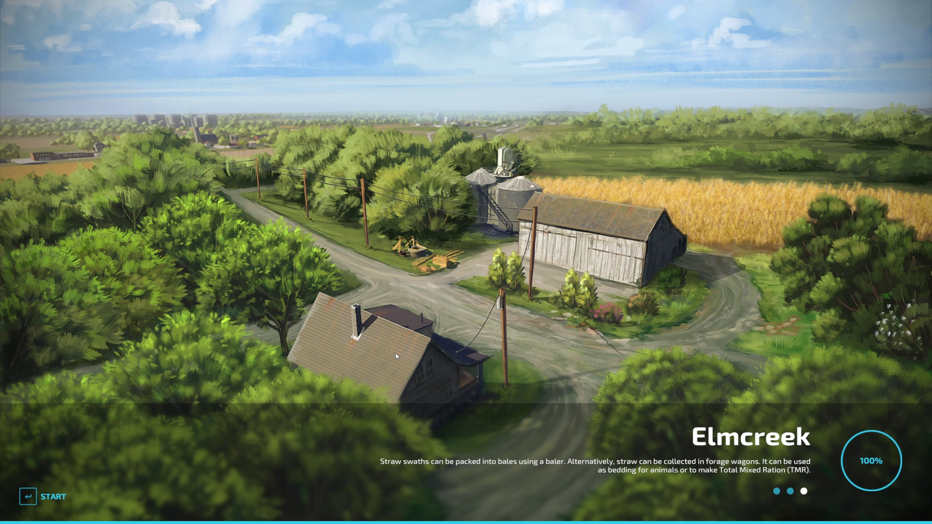
{"action": "key", "text": "Return"}
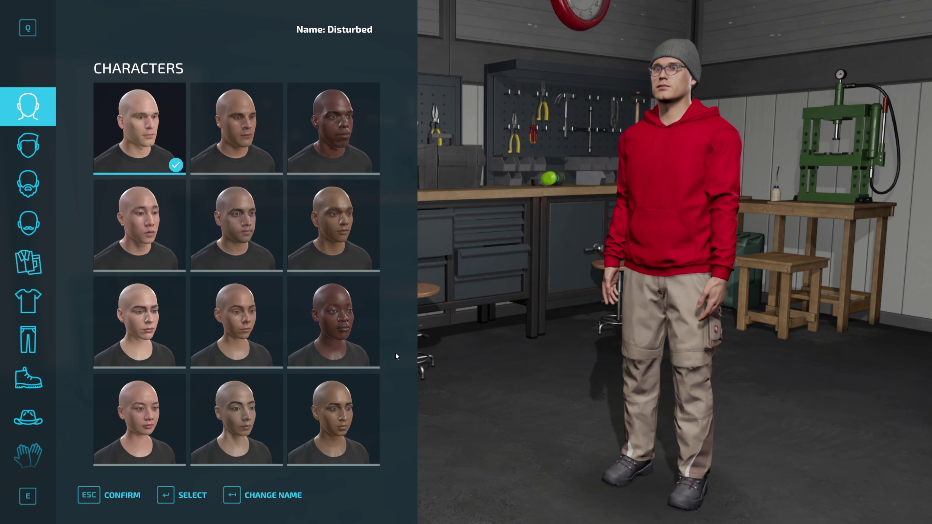
{"action": "key", "text": "Escape"}
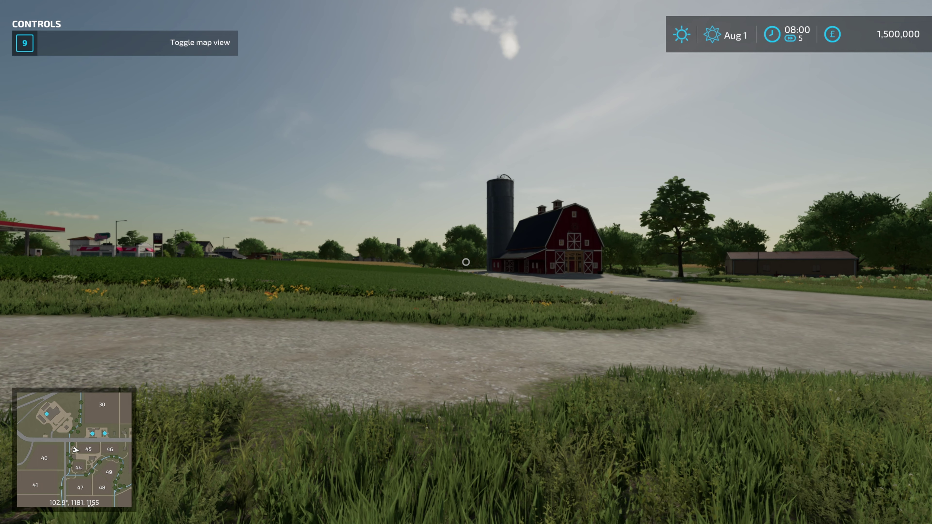
Review the new career's game settings from seasons down to AI worker refills, and quit the game without saving.
{"action": "key", "text": "Escape"}
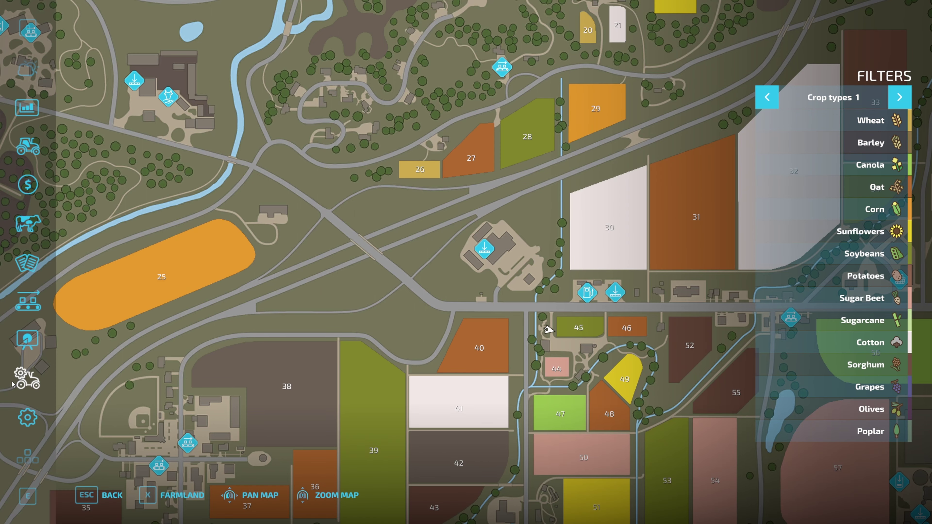
{"action": "left_click", "coordinate": [21, 382]}
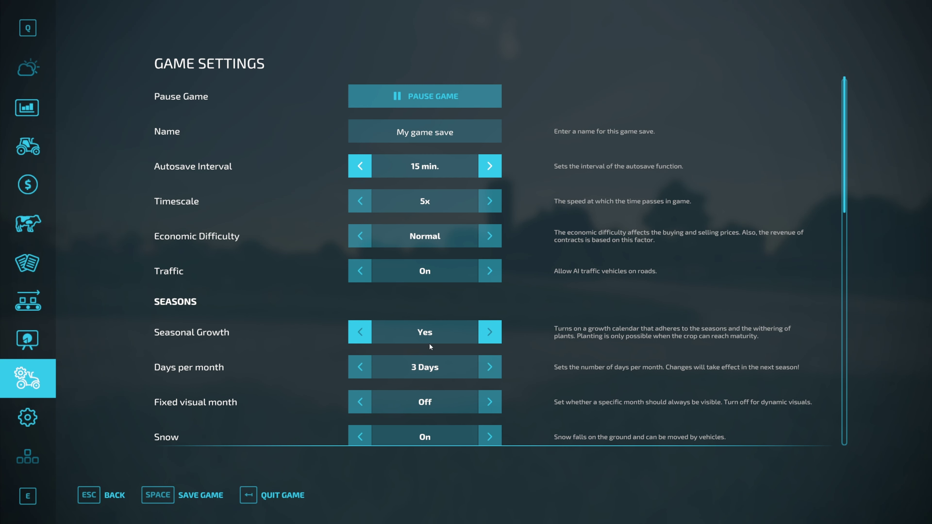
{"action": "scroll", "coordinate": [244, 342], "scroll_direction": "down", "scroll_amount": 5}
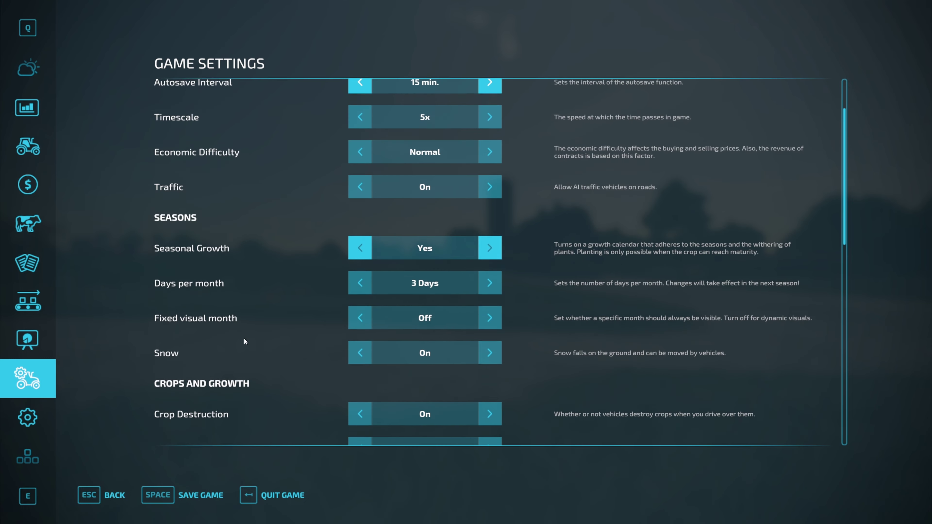
{"action": "scroll", "coordinate": [267, 311], "scroll_direction": "down", "scroll_amount": 3}
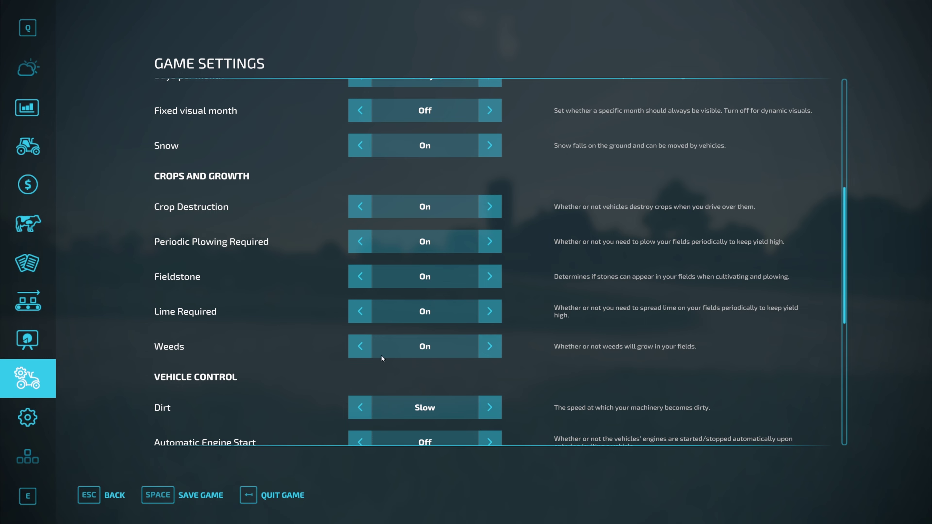
{"action": "scroll", "coordinate": [381, 358], "scroll_direction": "down", "scroll_amount": 9}
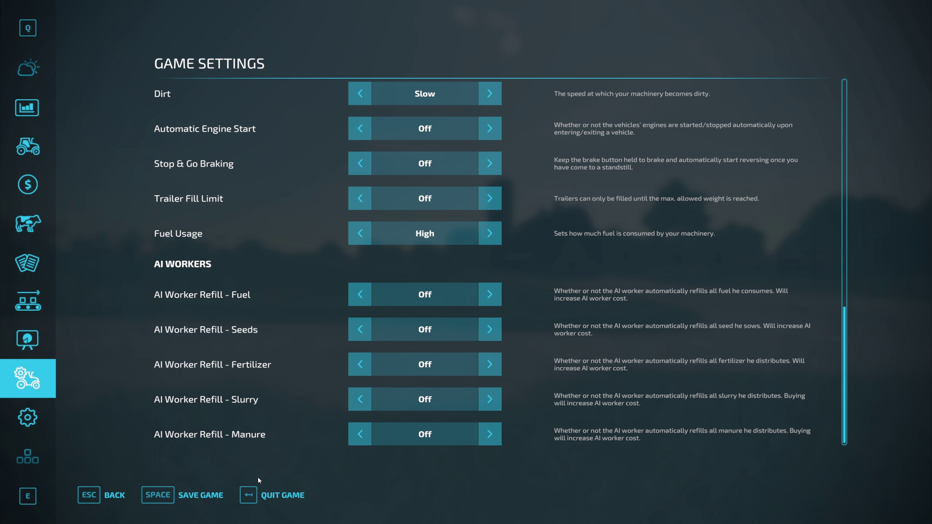
{"action": "left_click", "coordinate": [262, 495]}
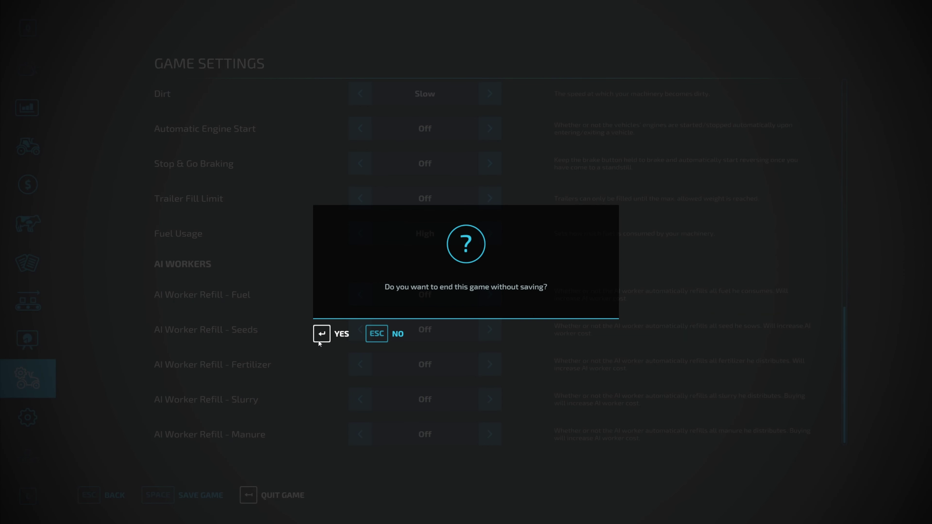
{"action": "left_click", "coordinate": [322, 334]}
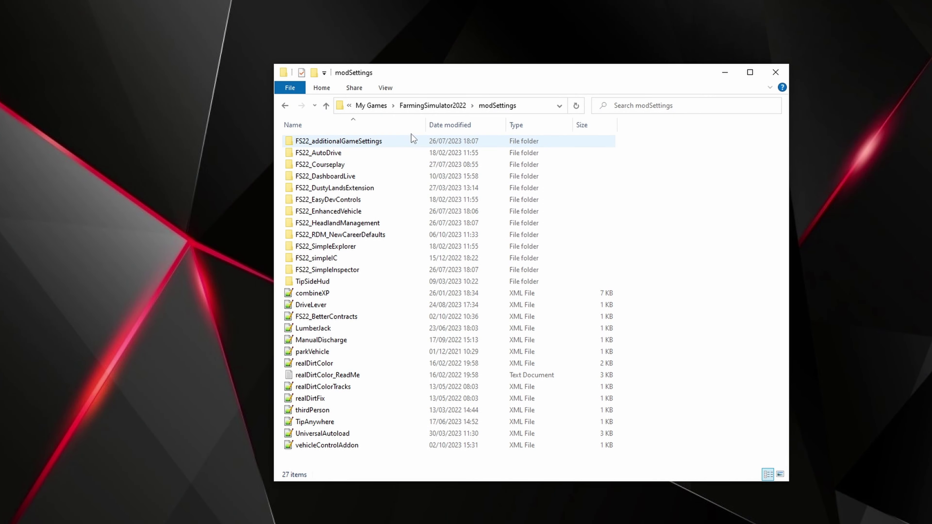
In File Explorer, open the defaults XML file from the FS22_RDM_NewCareerDefaults folder inside FarmingSimulator2022's modSettings.
{"action": "left_click", "coordinate": [431, 104]}
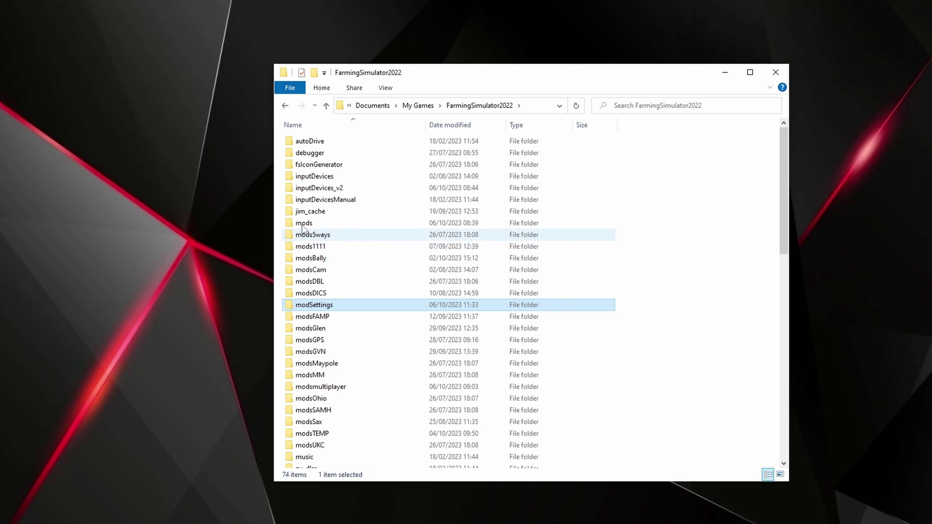
{"action": "double_click", "coordinate": [323, 308]}
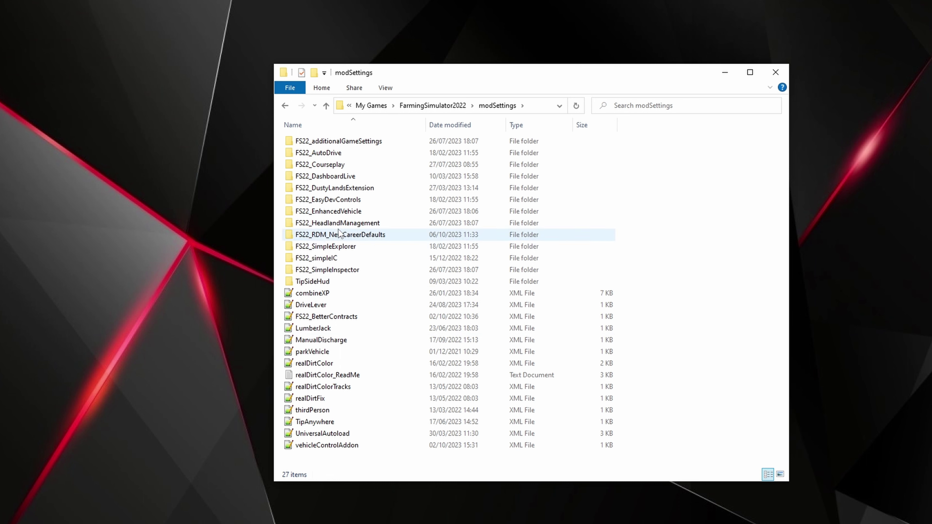
{"action": "mouse_move", "coordinate": [339, 235]}
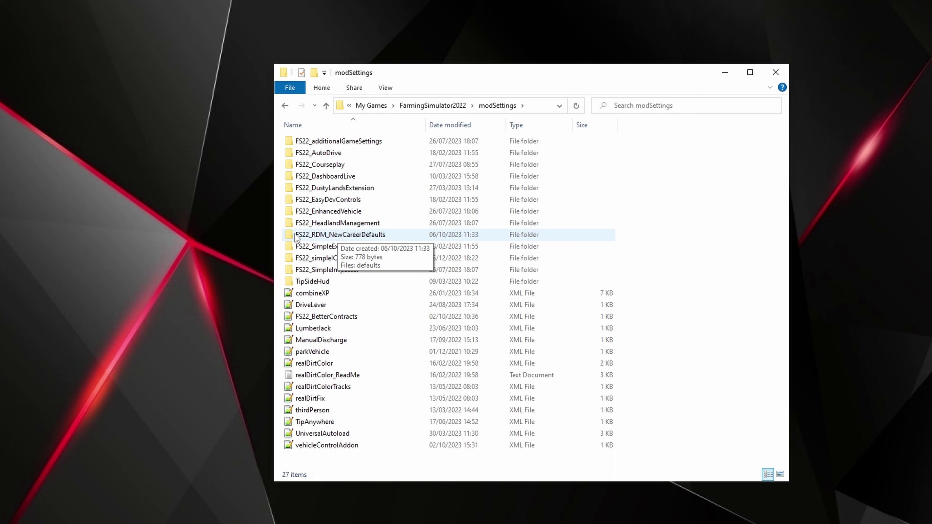
{"action": "double_click", "coordinate": [331, 237]}
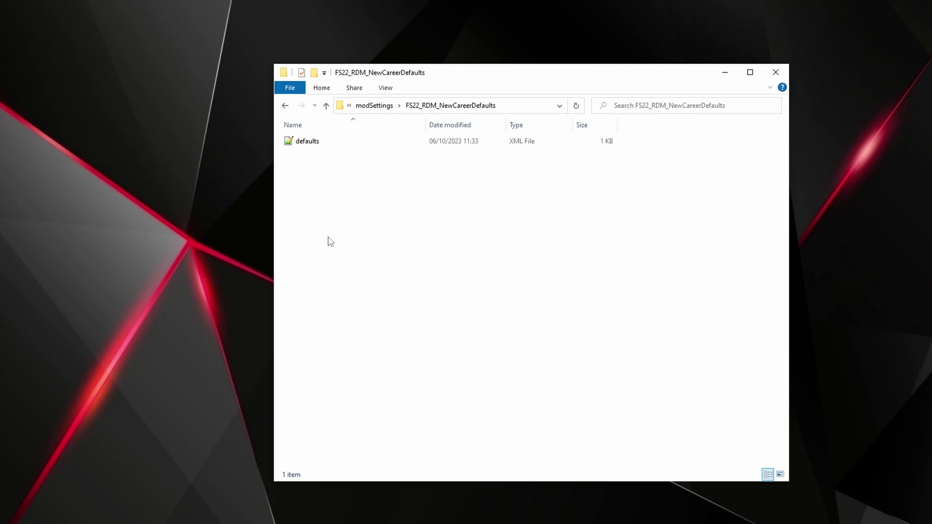
{"action": "mouse_move", "coordinate": [304, 149]}
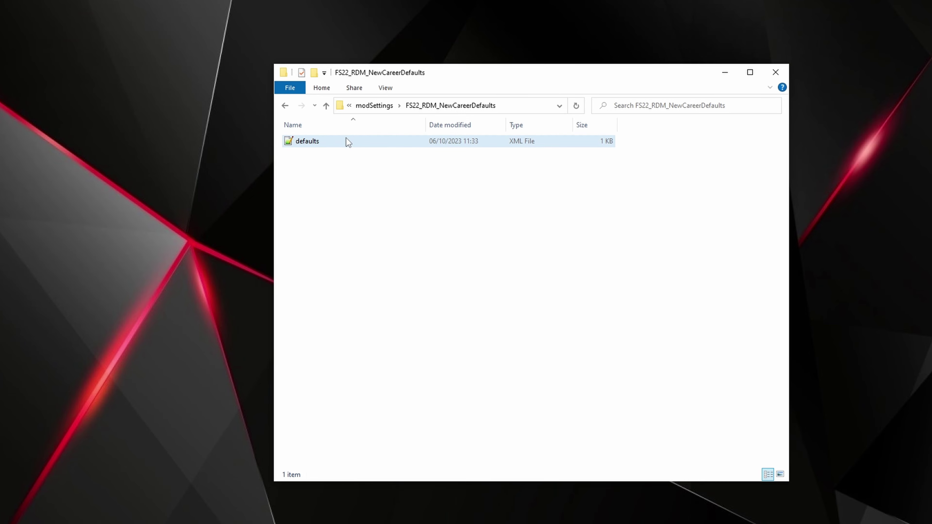
{"action": "mouse_move", "coordinate": [346, 138]}
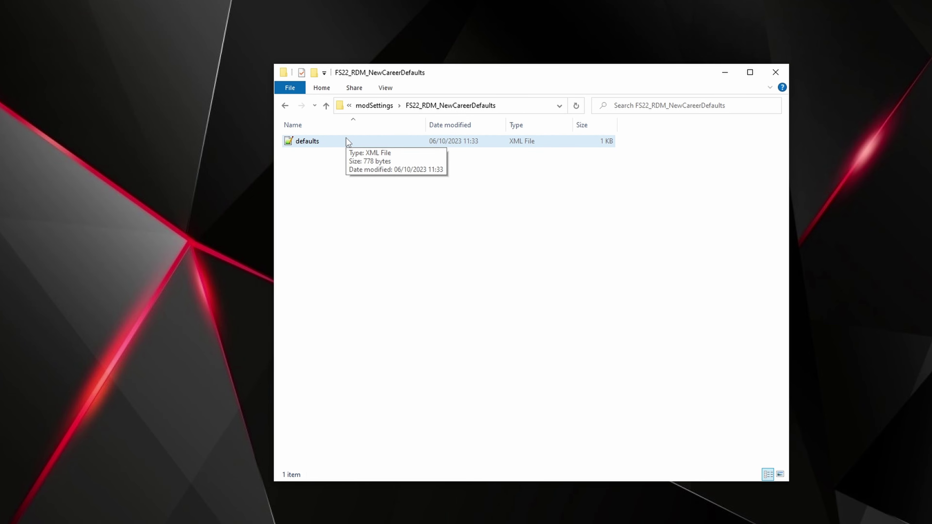
{"action": "double_click", "coordinate": [340, 145]}
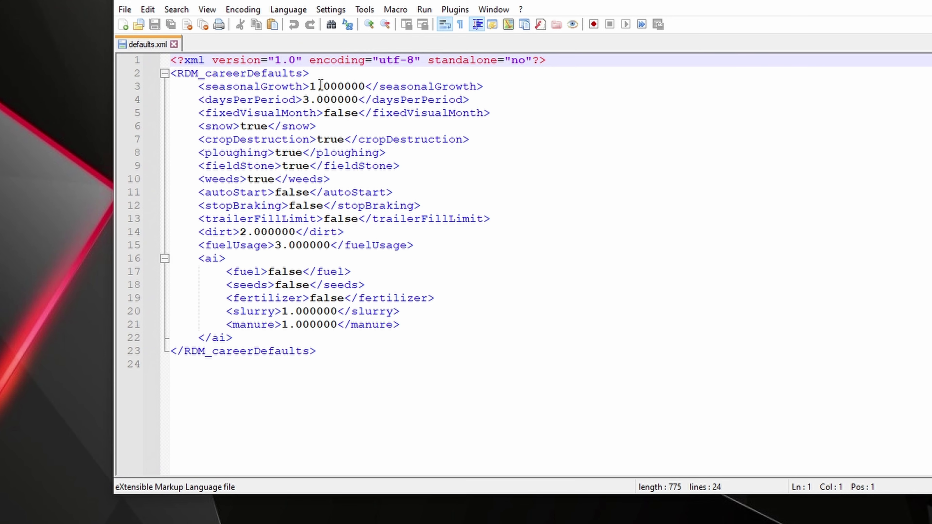
Set the daysPerPeriod value in defaults.xml to 12.000000.
{"action": "left_click", "coordinate": [320, 85]}
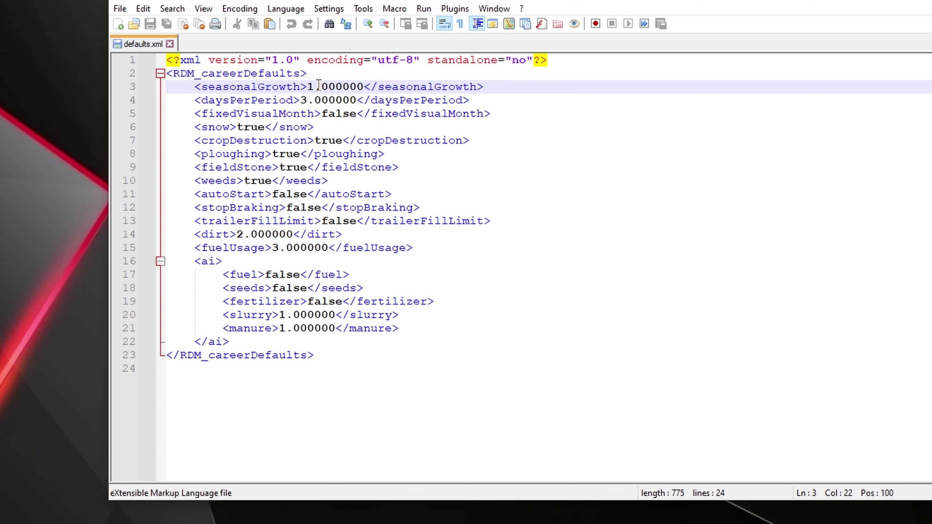
{"action": "key", "text": "Down"}
{"action": "key", "text": "Left"}
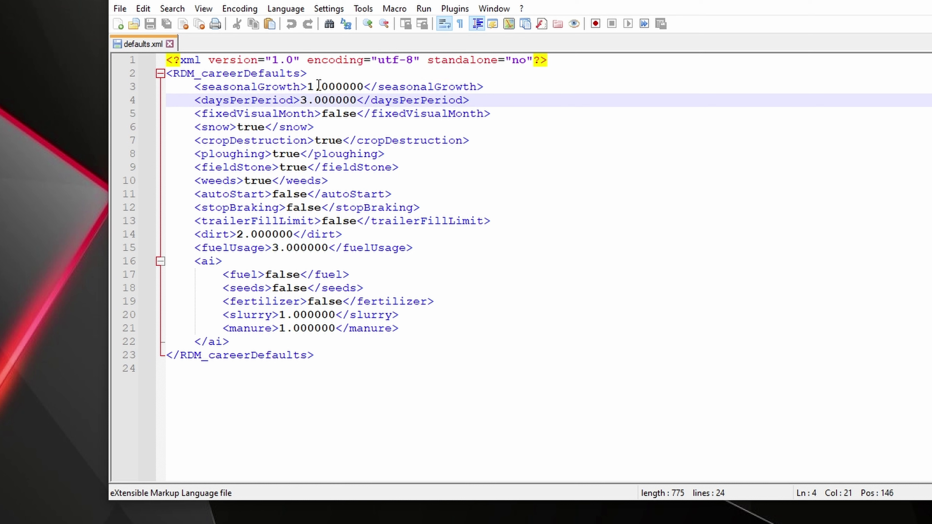
{"action": "key", "text": "BackSpace"}
{"action": "type", "text": "12"}
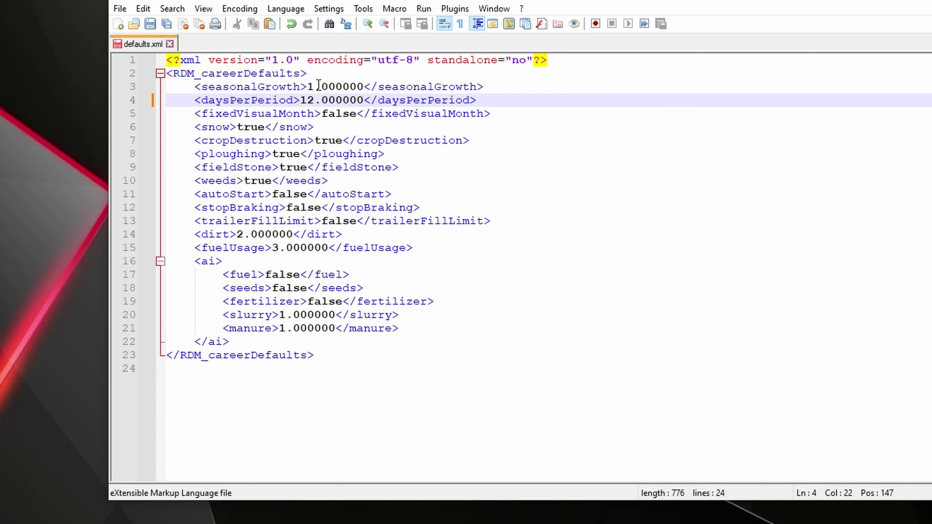
Set the fieldStone value in defaults.xml to false.
{"action": "key", "text": "Down"}
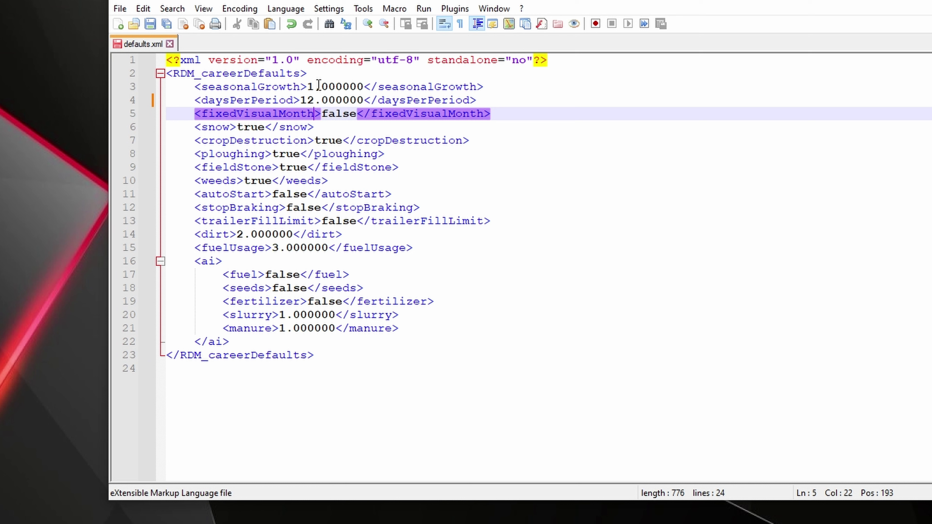
{"action": "key", "text": "Down"}
{"action": "key", "text": "Down"}
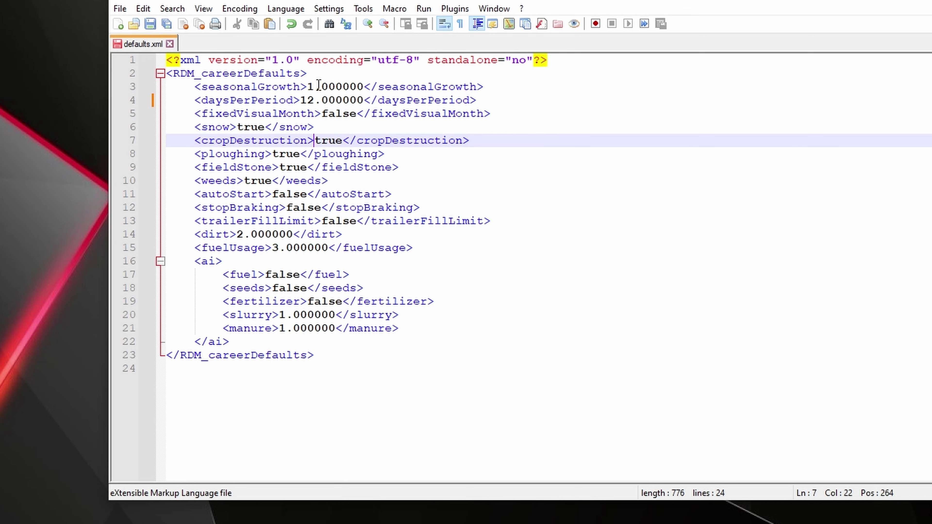
{"action": "key", "text": "Down"}
{"action": "key", "text": "Down"}
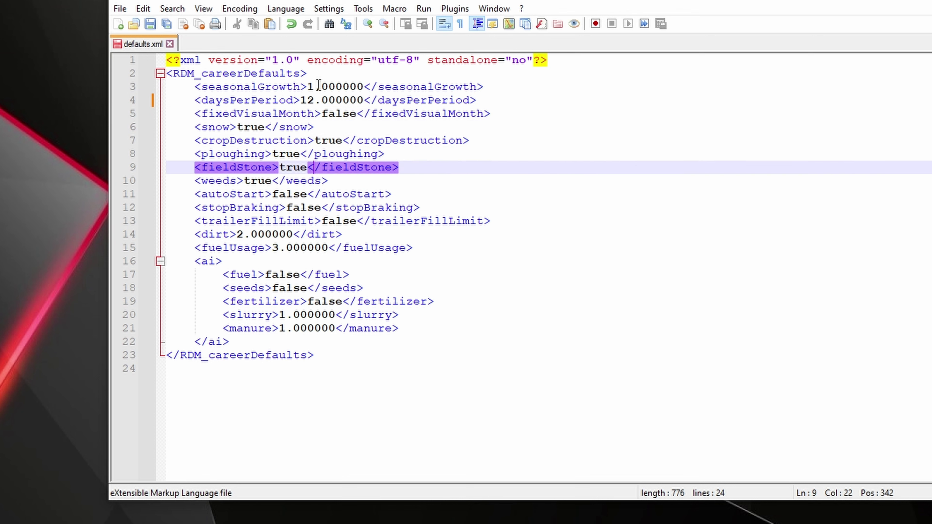
{"action": "left_click", "coordinate": [298, 171]}
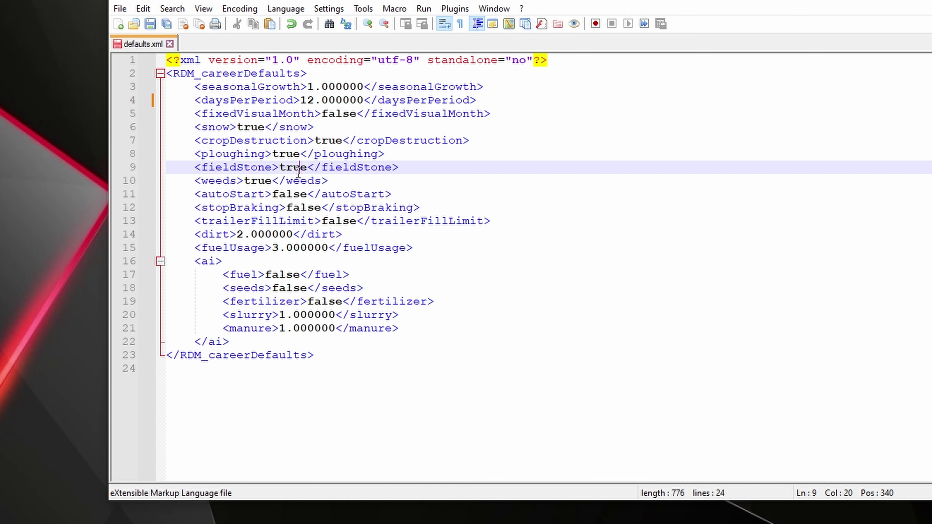
{"action": "double_click", "coordinate": [298, 170]}
{"action": "type", "text": "false"}
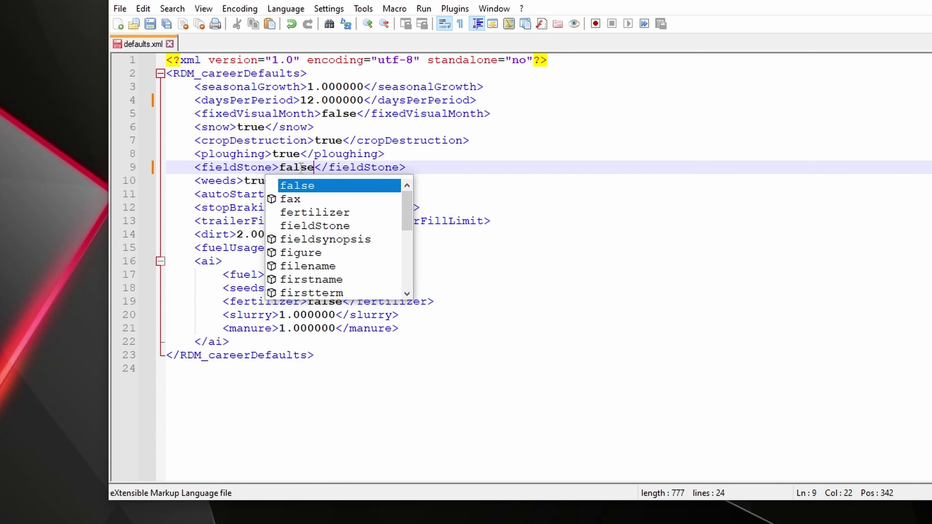
{"action": "left_click", "coordinate": [536, 126]}
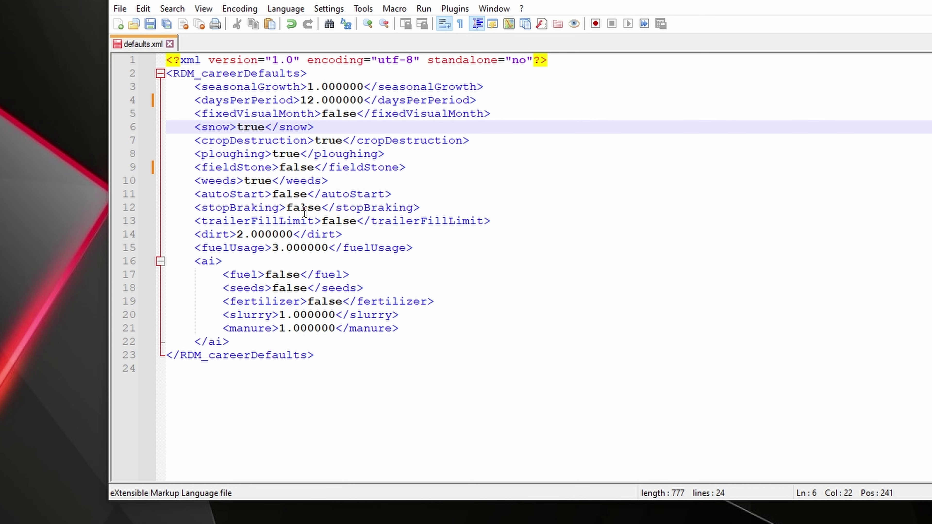
In File Explorer, open careerSavegame.xml from the savegame1 folder inside FarmingSimulator2022 and examine its settings entries from growthMode to autoSaveInterval.
{"action": "key", "text": "alt+Tab"}
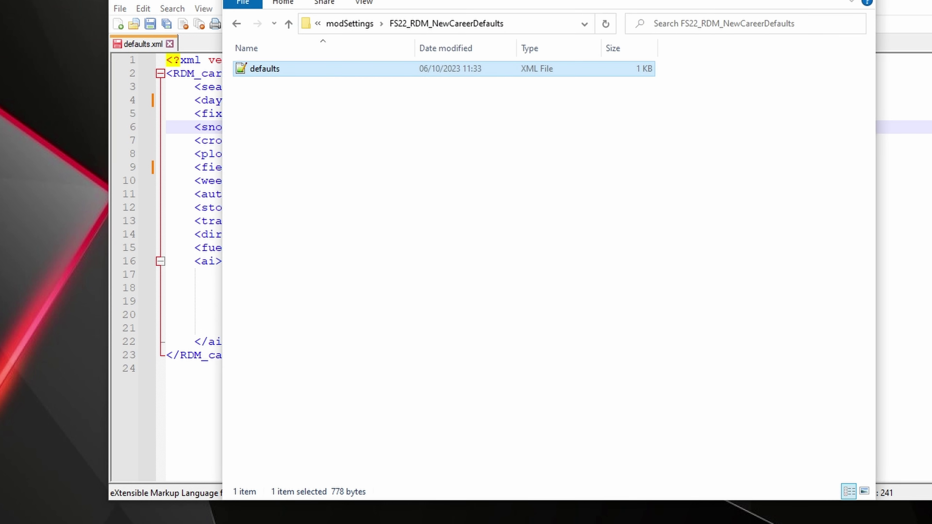
{"action": "left_click", "coordinate": [335, 25]}
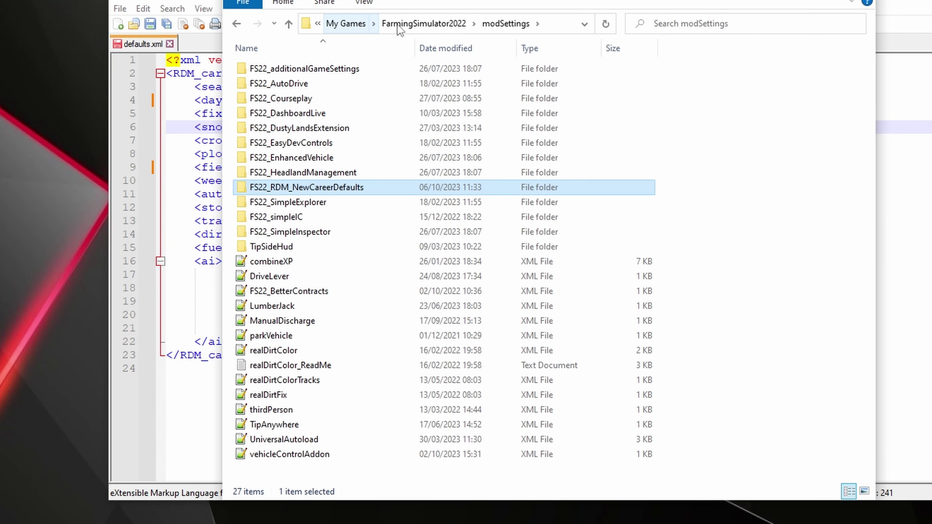
{"action": "left_click", "coordinate": [433, 30]}
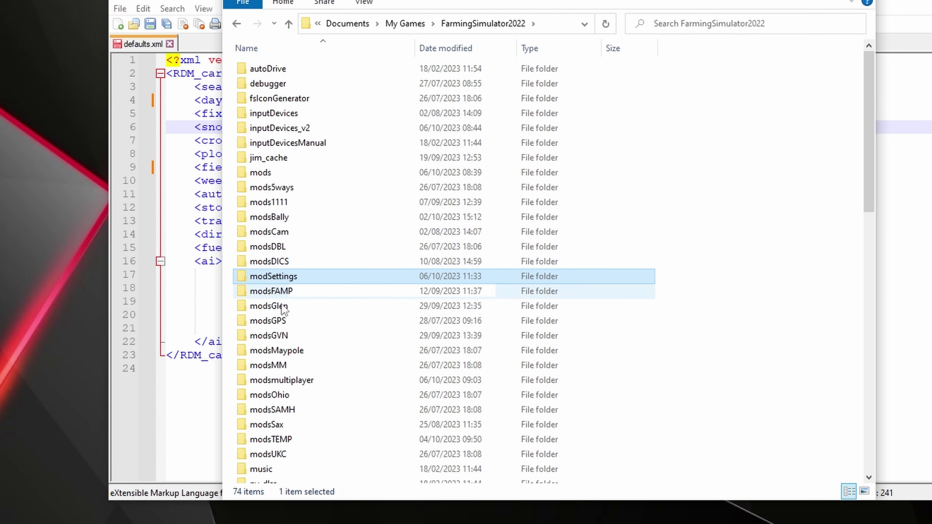
{"action": "scroll", "coordinate": [308, 316], "scroll_direction": "down", "scroll_amount": 3}
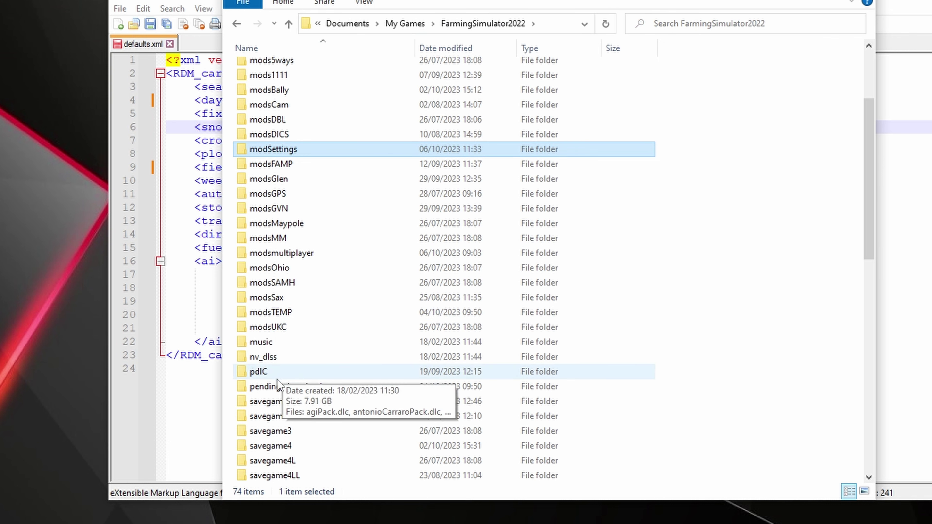
{"action": "double_click", "coordinate": [275, 401]}
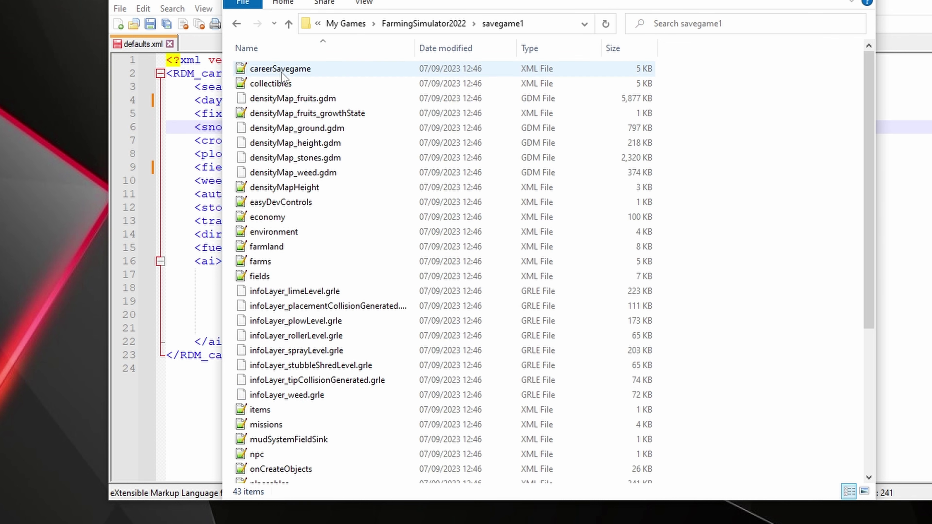
{"action": "double_click", "coordinate": [282, 74]}
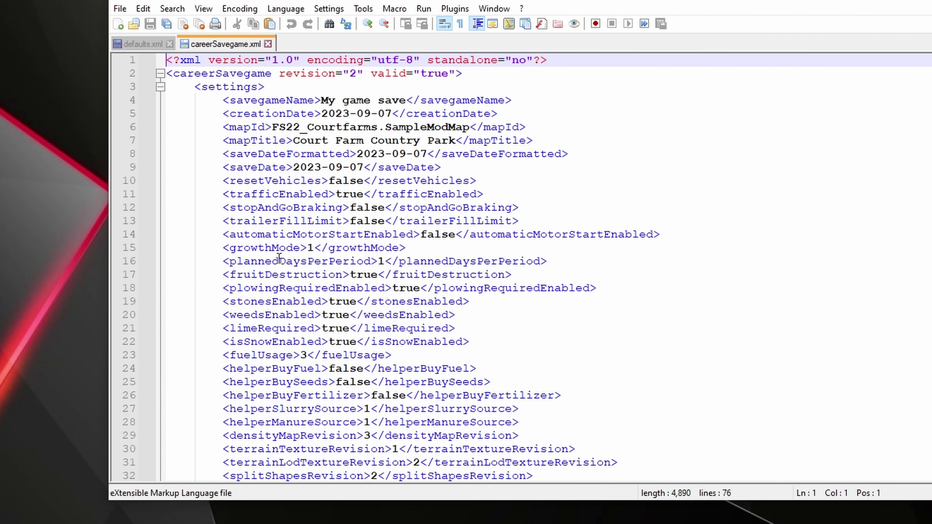
{"action": "scroll", "coordinate": [444, 257], "scroll_direction": "down", "scroll_amount": 3}
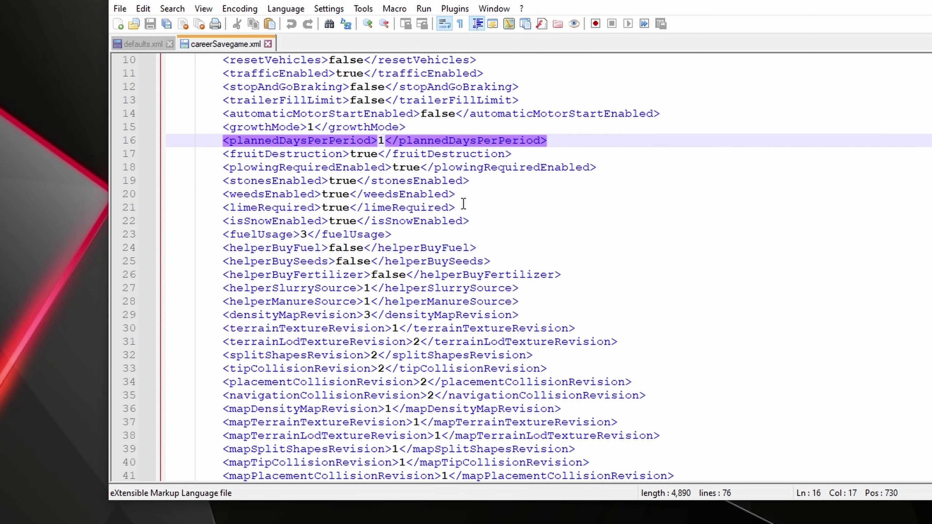
{"action": "left_click", "coordinate": [318, 124]}
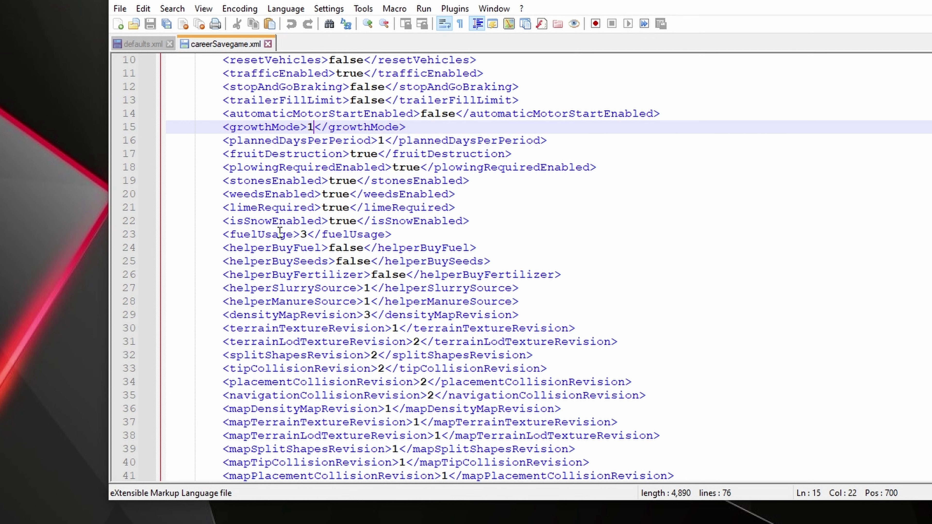
{"action": "scroll", "coordinate": [279, 232], "scroll_direction": "down", "scroll_amount": 3}
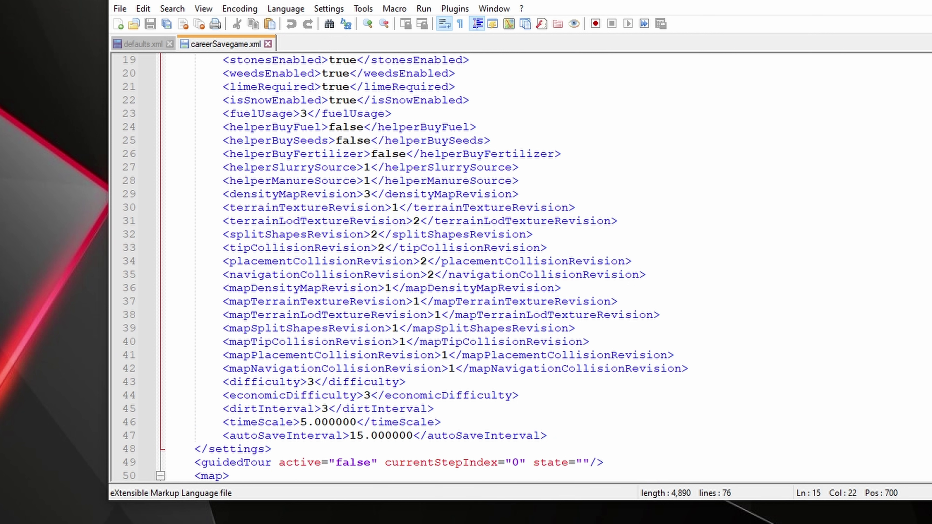
Close careerSavegame.xml and save the edited defaults.xml.
{"action": "left_click", "coordinate": [268, 44]}
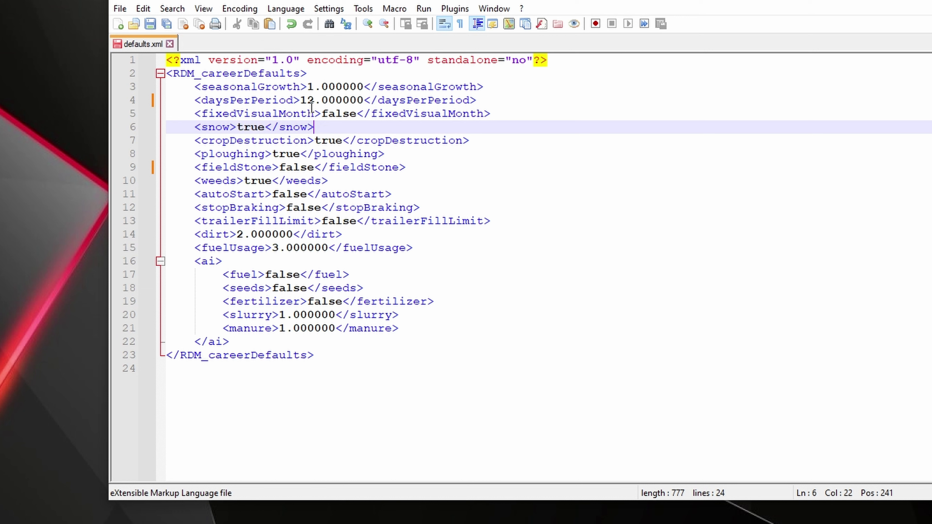
{"action": "left_click", "coordinate": [150, 23]}
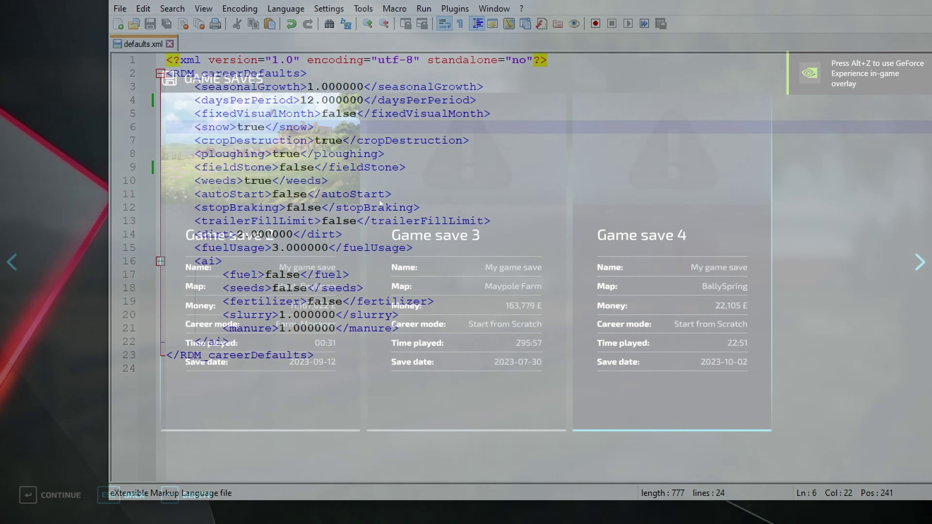
In Farming Simulator 22, start a new career on the Elmcreek map with all mods and DLC selected, keeping the preset character.
{"action": "scroll", "coordinate": [379, 202], "scroll_direction": "down", "scroll_amount": 7}
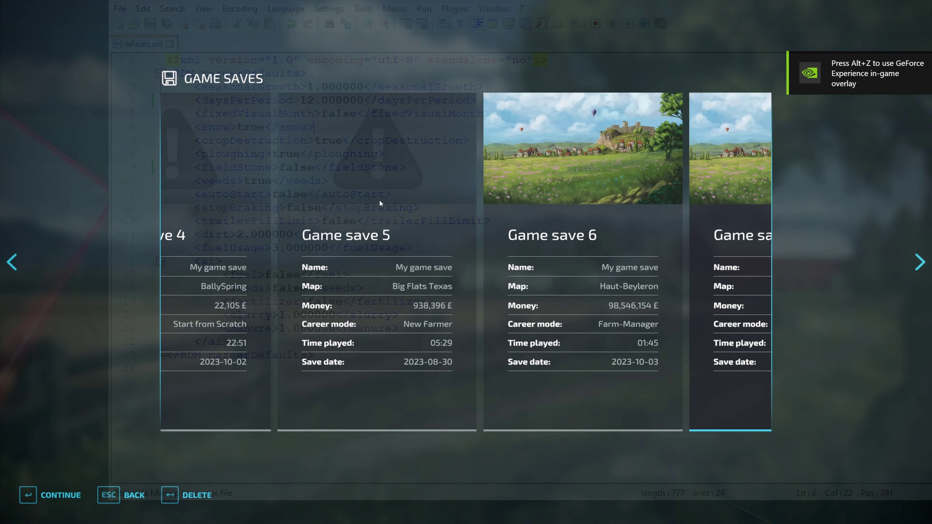
{"action": "scroll", "coordinate": [379, 201], "scroll_direction": "down", "scroll_amount": 8}
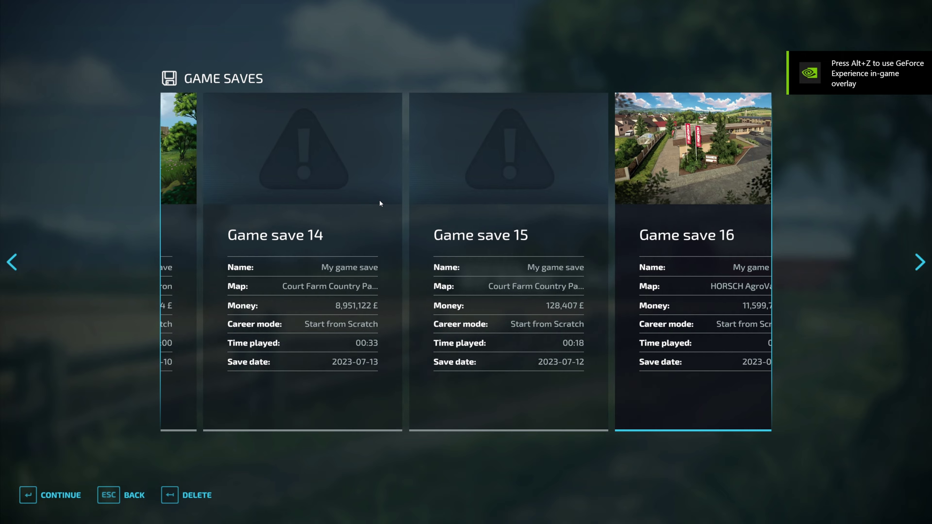
{"action": "key", "text": "Return"}
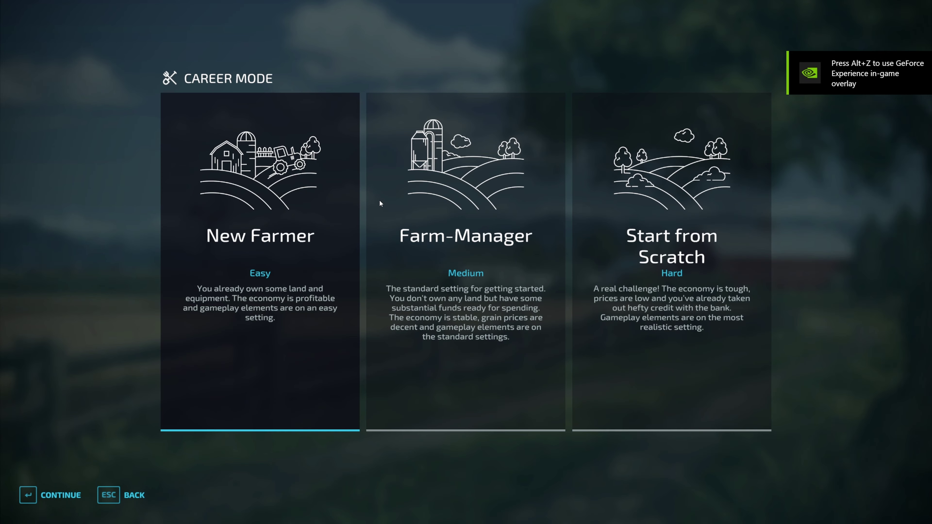
{"action": "key", "text": "Return"}
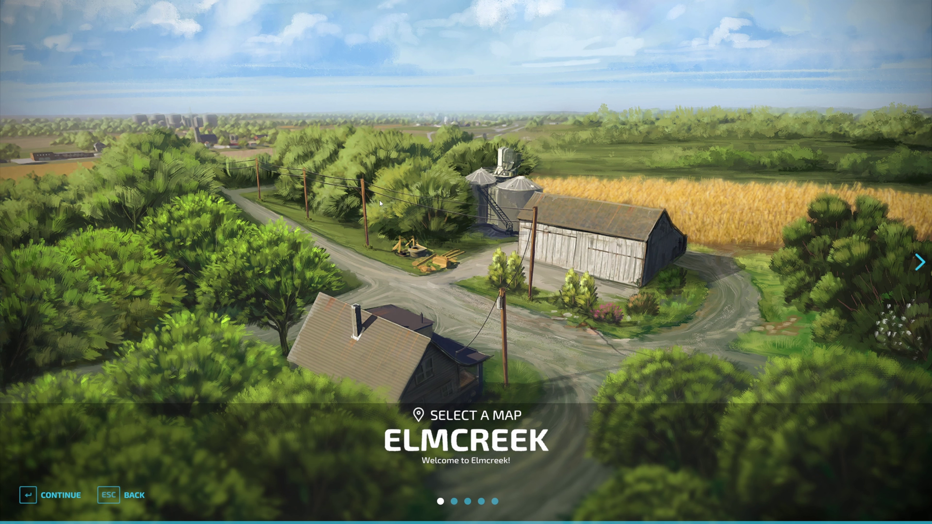
{"action": "key", "text": "Return"}
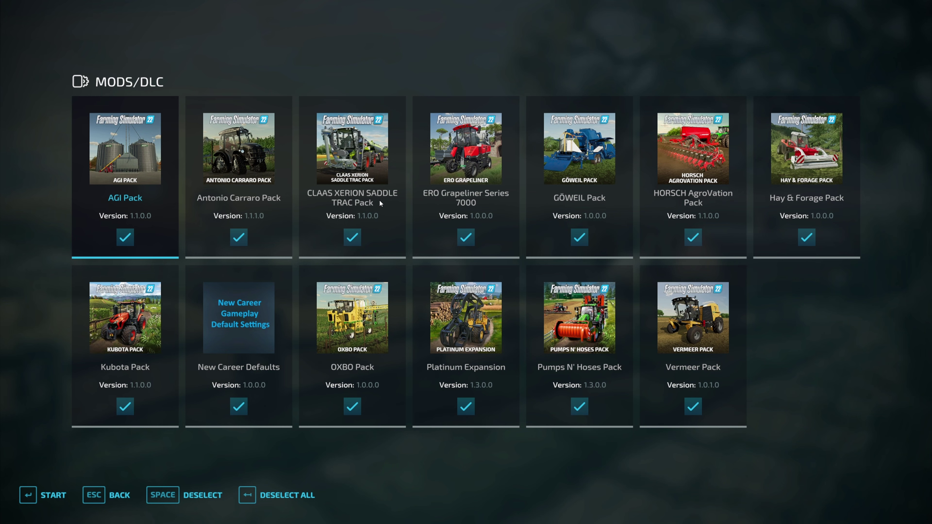
{"action": "key", "text": "Return"}
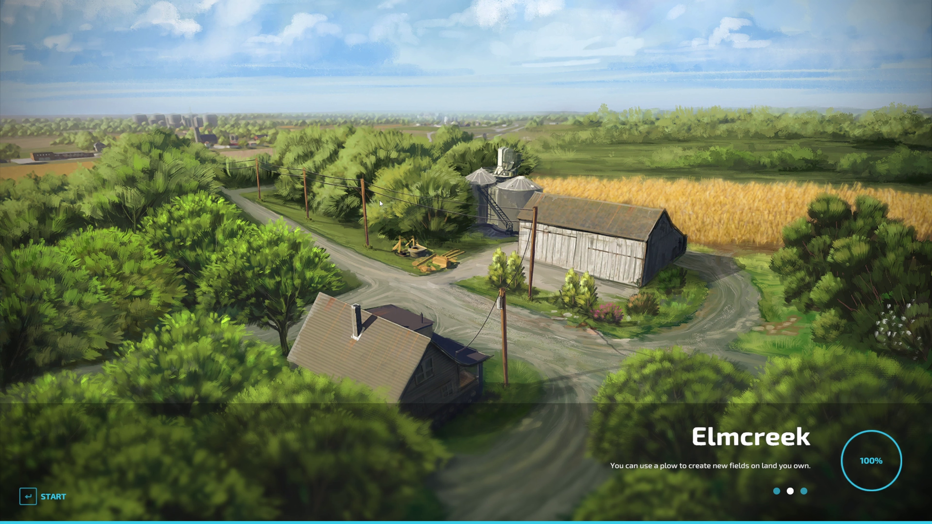
{"action": "key", "text": "Return"}
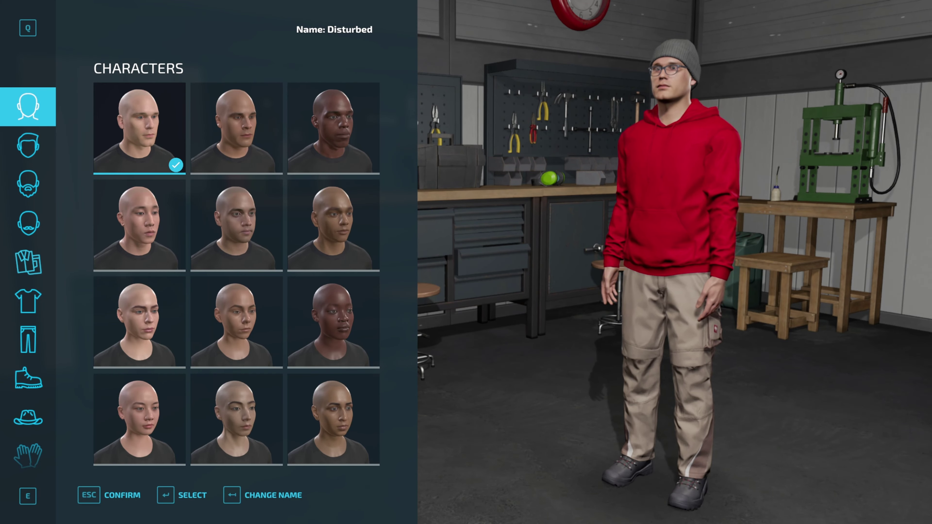
{"action": "key", "text": "Escape"}
Review the new career's game settings, including days per month, fieldstone and AI worker refills, and return to the game.
{"action": "key", "text": "Escape"}
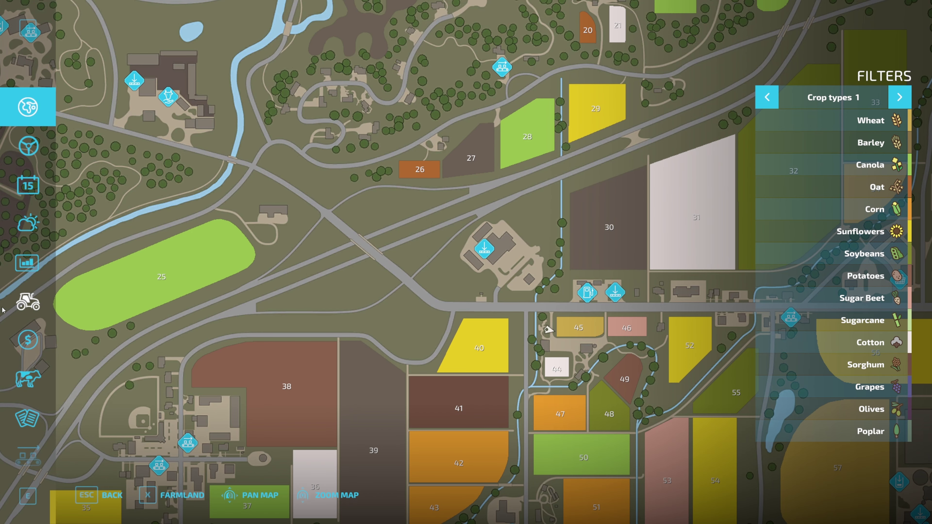
{"action": "left_click", "coordinate": [27, 417]}
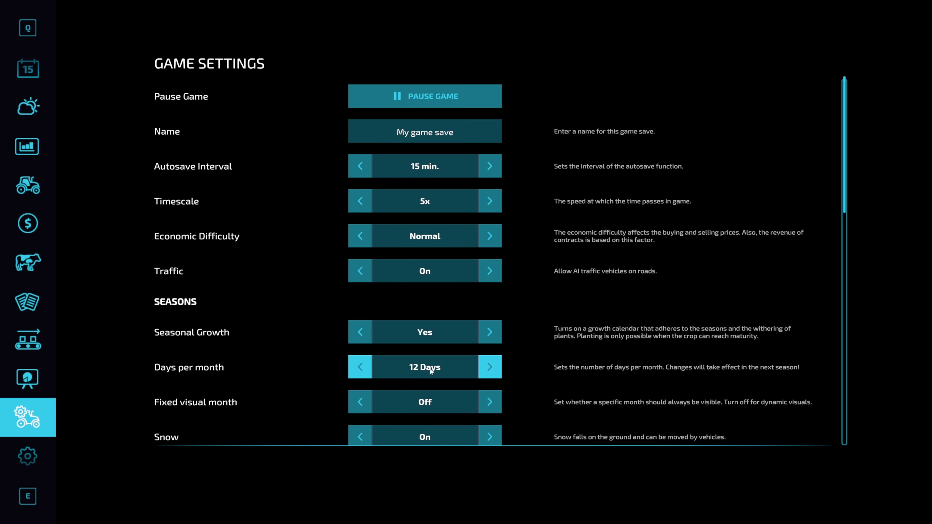
{"action": "scroll", "coordinate": [430, 370], "scroll_direction": "down", "scroll_amount": 8}
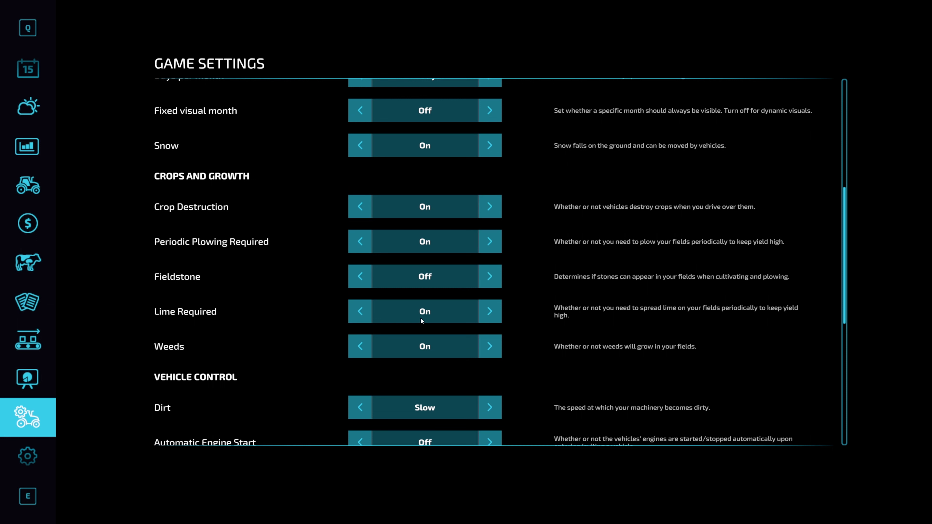
{"action": "left_click", "coordinate": [28, 459]}
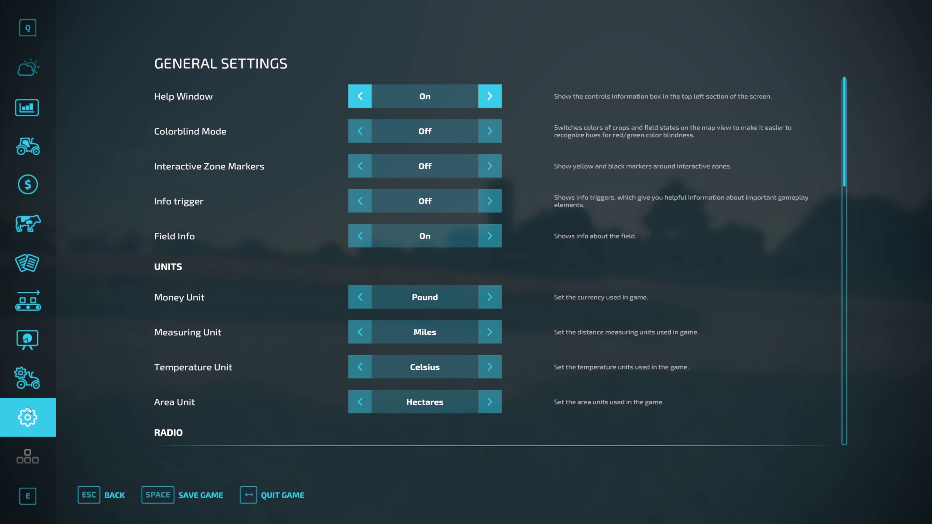
{"action": "left_click", "coordinate": [27, 375]}
{"action": "scroll", "coordinate": [390, 375], "scroll_direction": "down", "scroll_amount": 9}
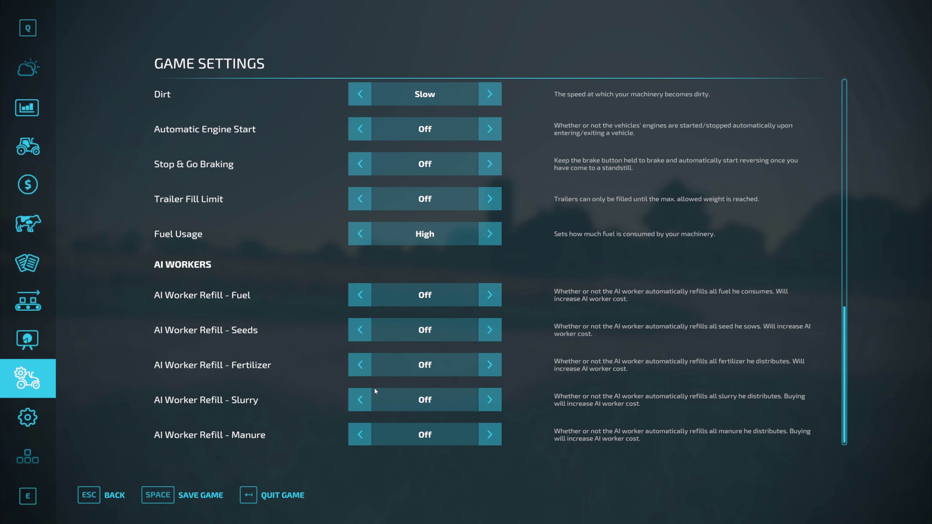
{"action": "key", "text": "Escape"}
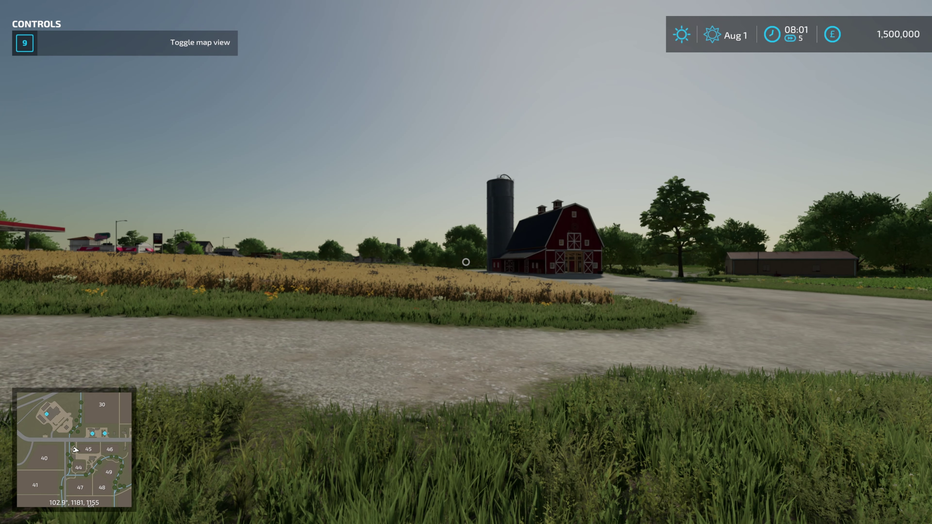